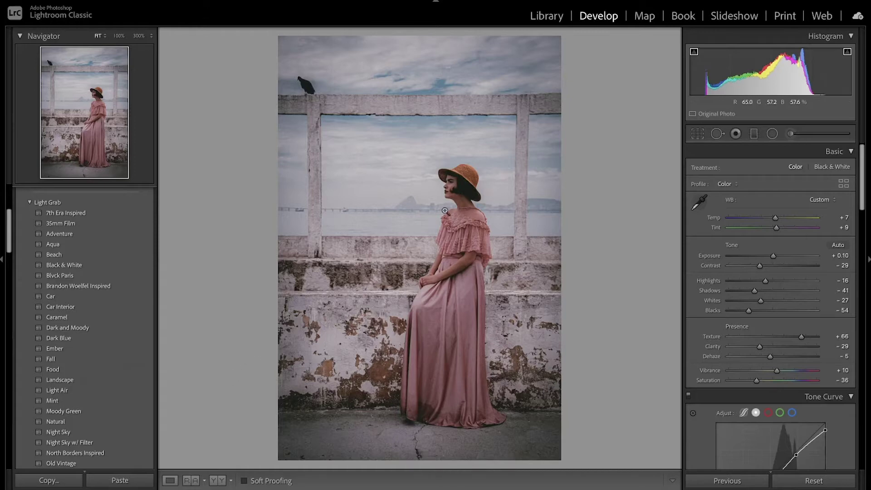
- Inspect the edited photo's grain and dress detail up close and compare the whole image with its unedited version
left_click(380, 266)
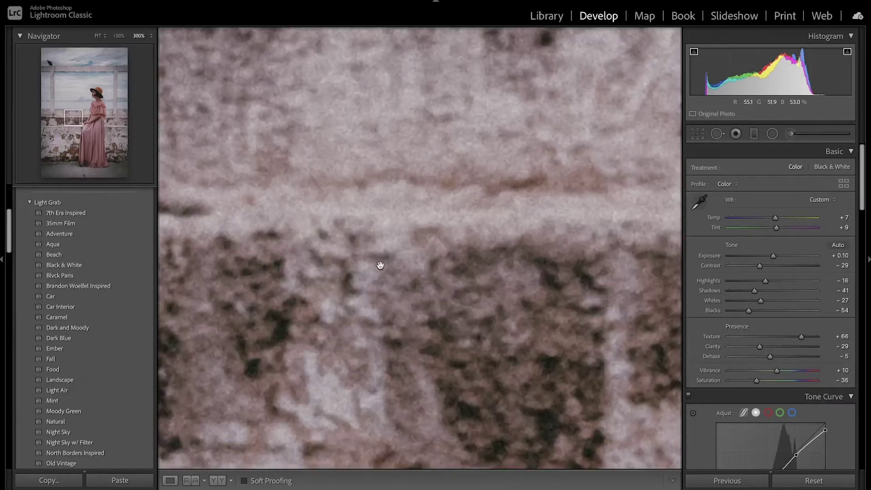
left_click_drag(513, 181, 205, 400)
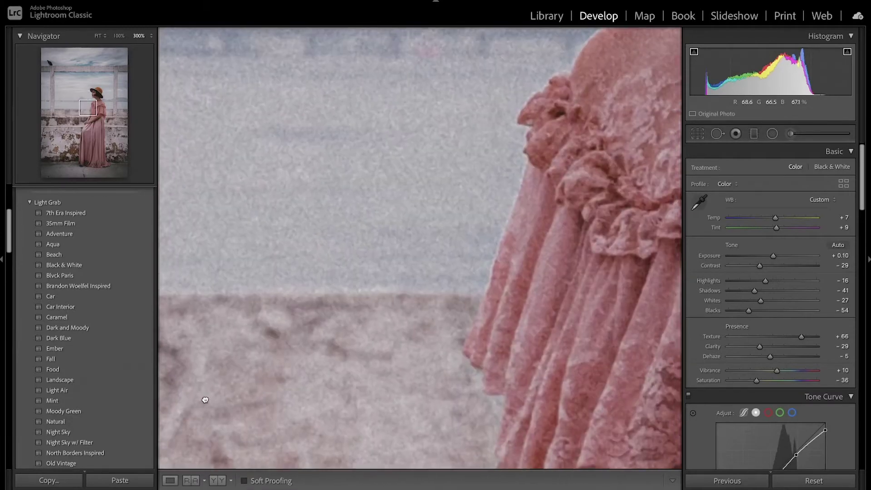
left_click(454, 228)
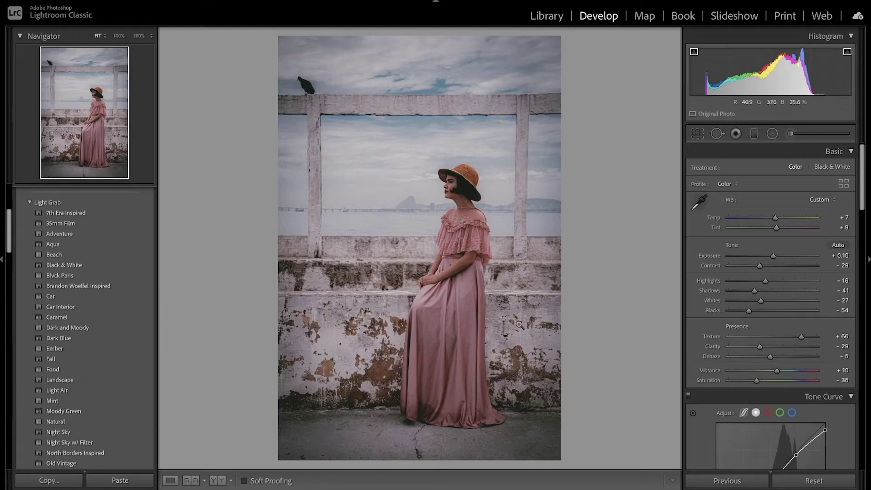
key("backslash")
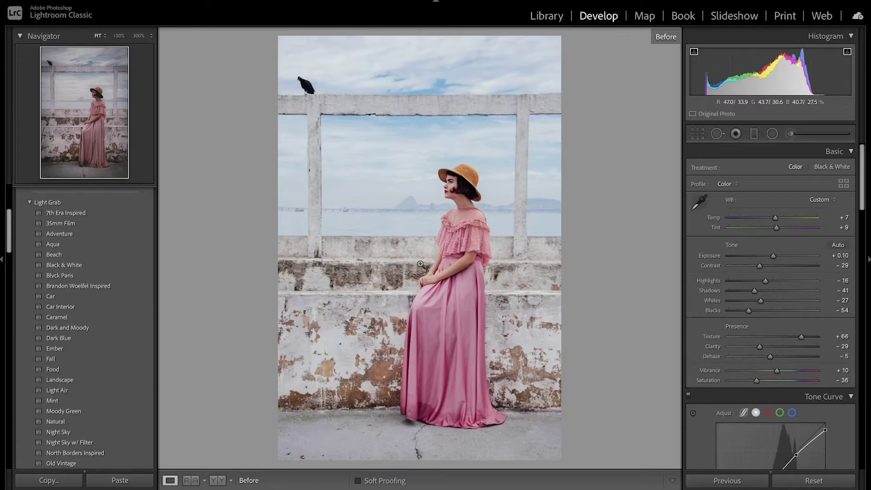
key("backslash")
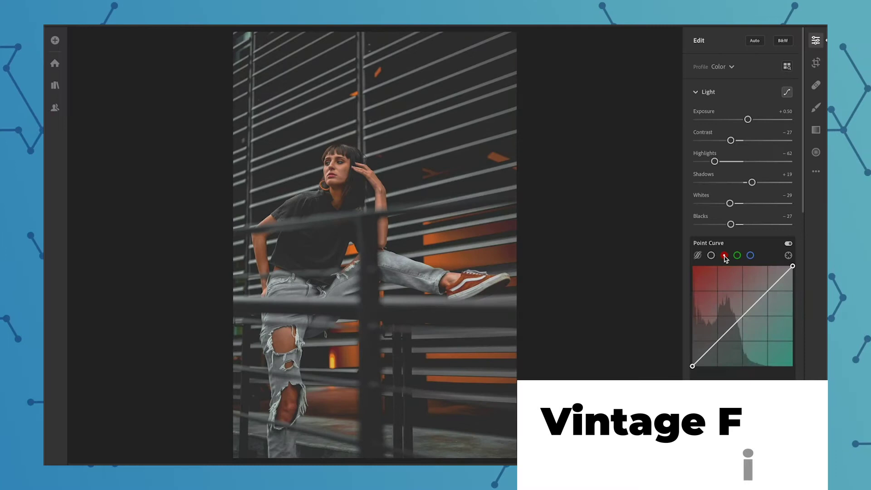
- Reshape the green channel of the point curve on the photo of the woman in ripped jeans
left_click(737, 255)
left_click_drag(758, 295, 738, 267)
scroll(768, 284, "down", 5)
scroll(745, 234, "down", 3)
left_click(750, 240)
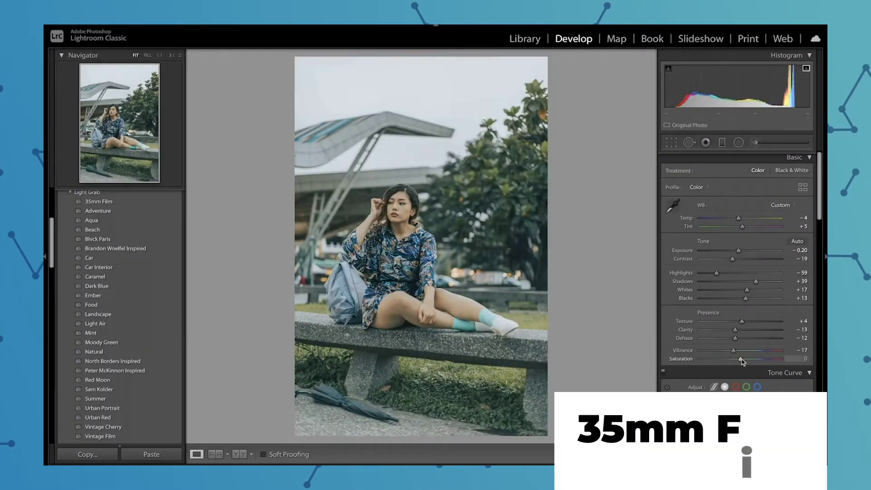
- Set Saturation to +10 on the bench portrait and reshape its tone curve, including the green channel
left_click_drag(741, 360, 745, 361)
scroll(744, 318, "down", 4)
left_click_drag(753, 284, 762, 272)
left_click(746, 249)
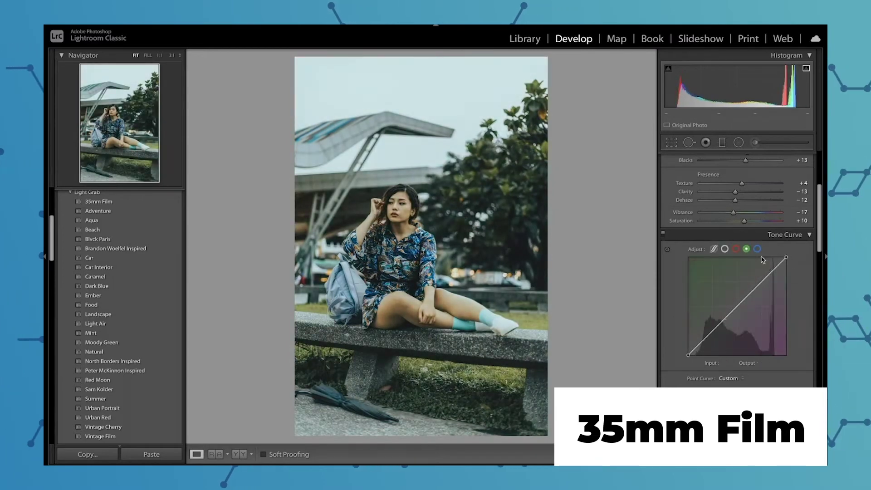
left_click_drag(738, 308, 714, 331)
- Adjust the bench portrait's HSL colours and set the Split Toning highlights to Hue 50 and Saturation 16
scroll(721, 295, "down", 5)
left_click_drag(743, 205, 745, 377)
scroll(745, 318, "down", 5)
left_click_drag(711, 250, 713, 258)
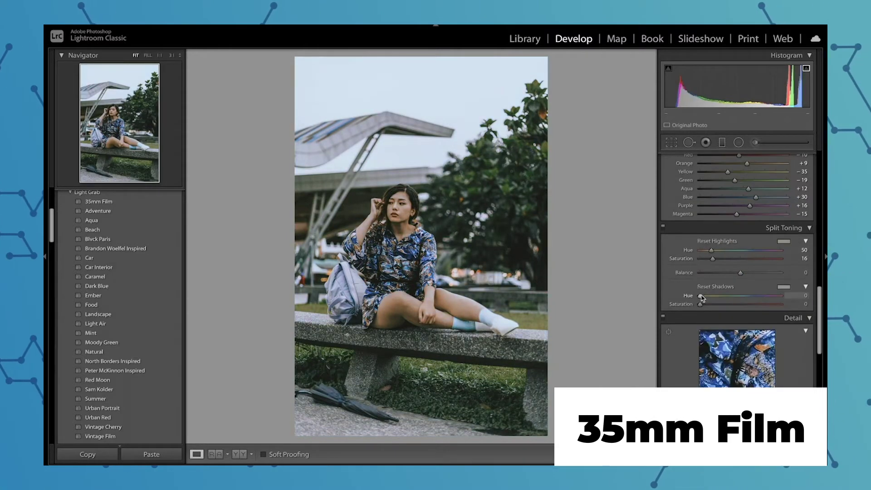
scroll(702, 297, "down", 3)
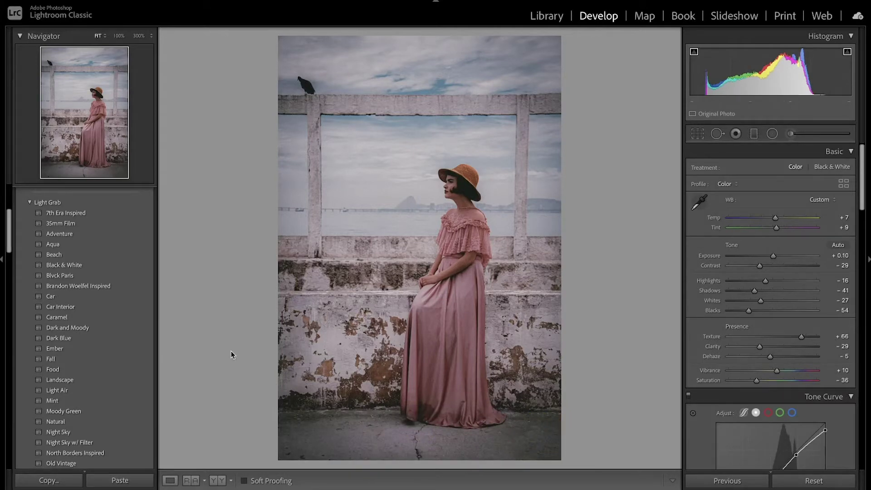
- Reset the pink-dress photo's adjustments and set Contrast to -35, Temp to +8 and Tint to +6
key("ctrl+shift+r")
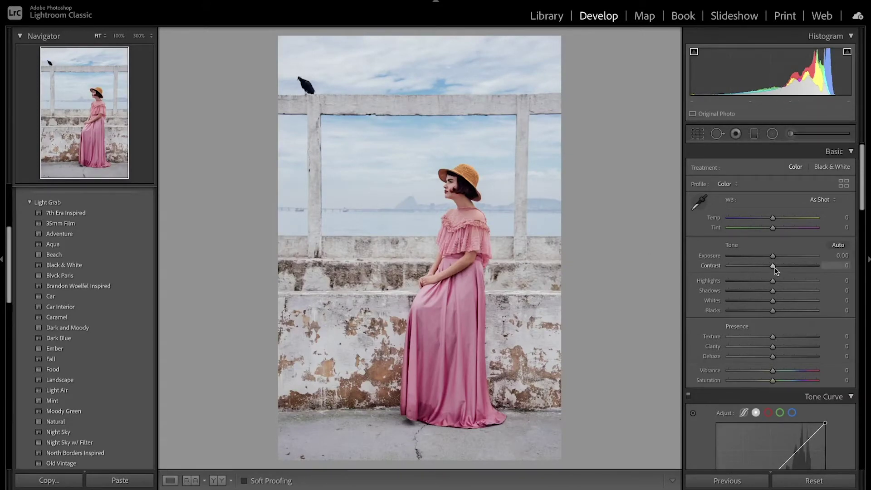
left_click_drag(775, 266, 760, 268)
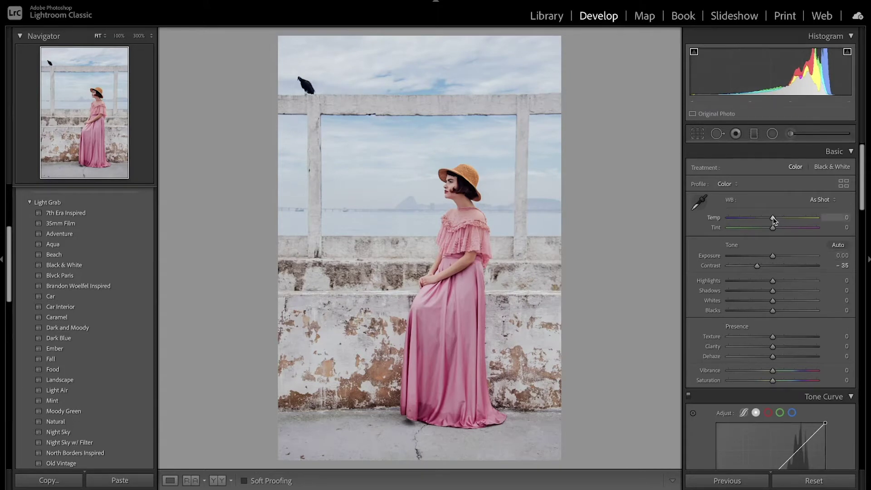
left_click_drag(773, 220, 776, 229)
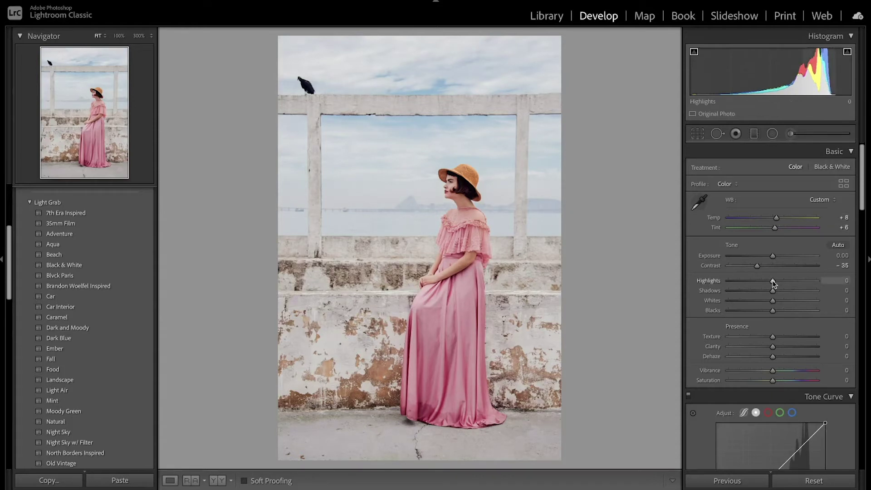
- Set Highlights to -29, Shadows to -38, Whites to -16, Blacks to -44 and Exposure to -0.15
left_click_drag(774, 284, 760, 283)
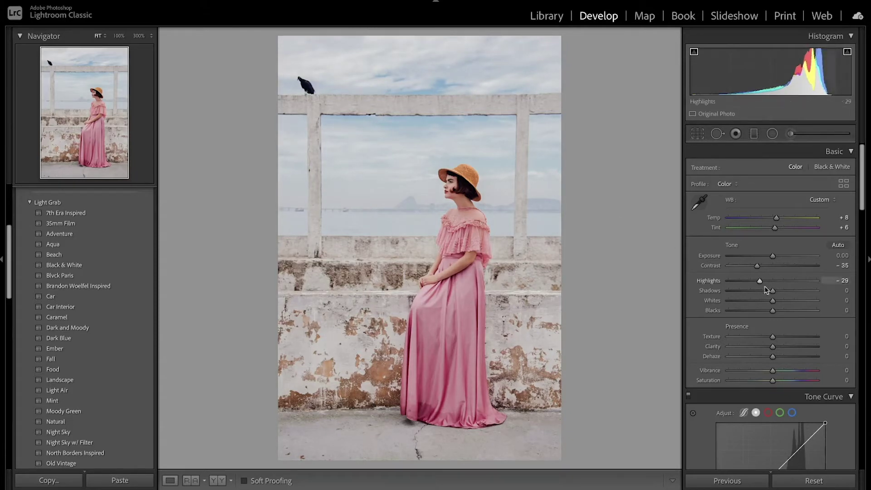
left_click_drag(774, 292, 757, 294)
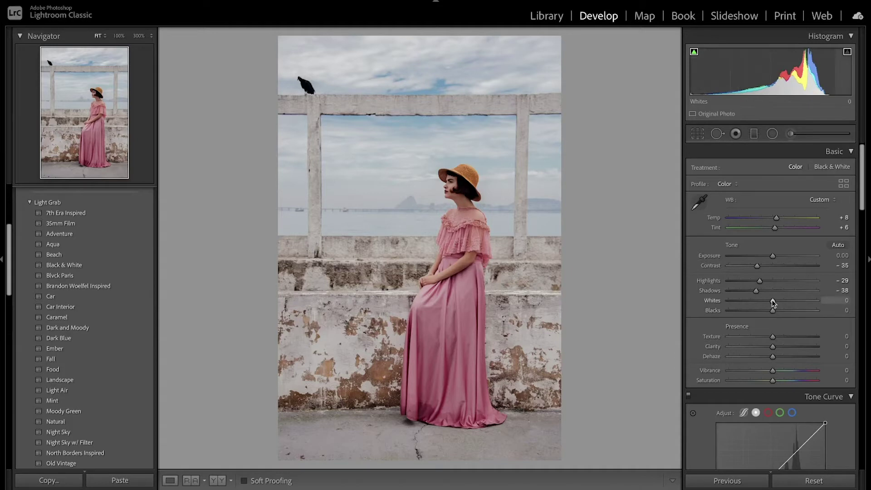
left_click_drag(772, 300, 753, 313)
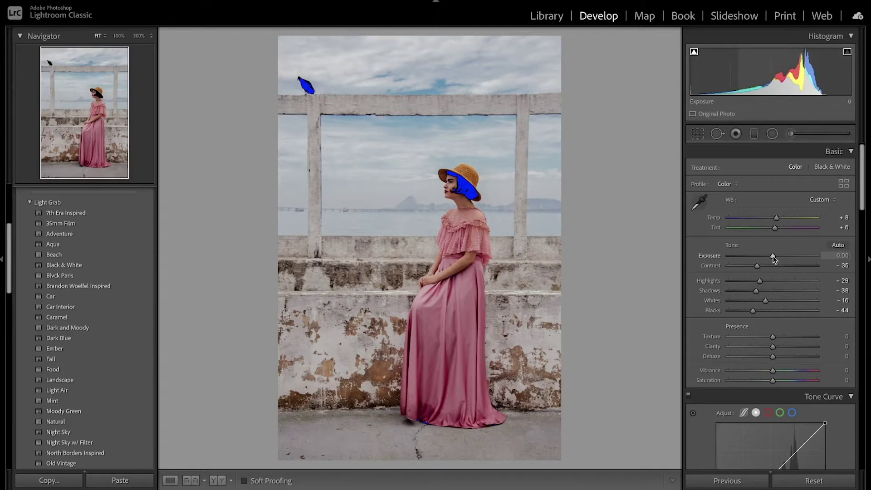
left_click_drag(775, 259, 772, 258)
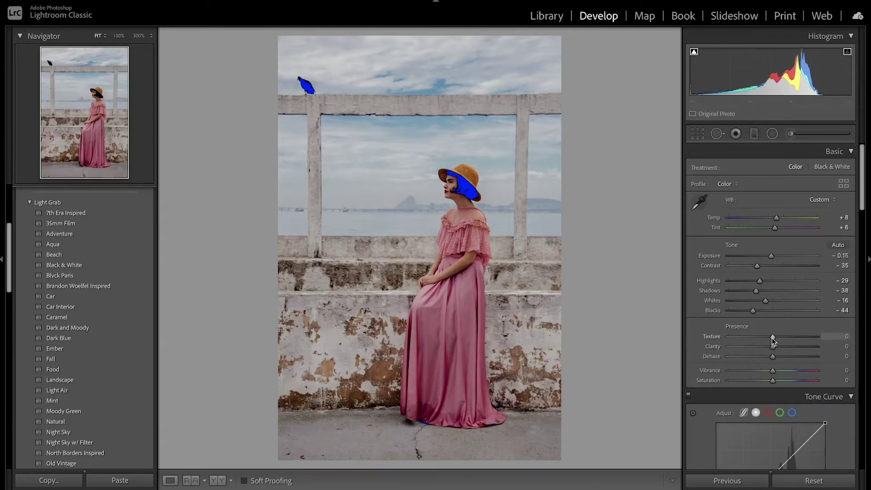
- Set Texture to +61, Clarity to -36, Dehaze to -11, Saturation to -31 and Vibrance to +10, and compare with the original
left_click_drag(773, 338, 800, 338)
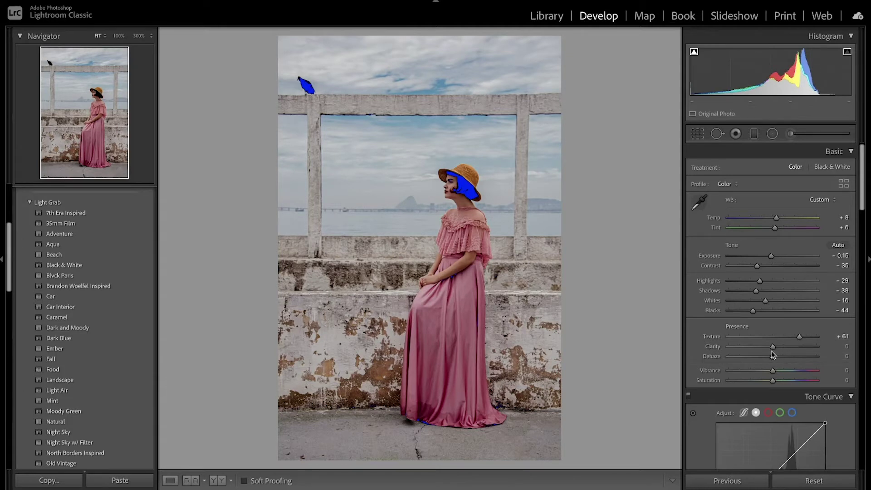
mouse_move(774, 347)
left_mouse_down()
mouse_move(796, 347)
mouse_move(756, 348)
mouse_move(768, 358)
left_mouse_up()
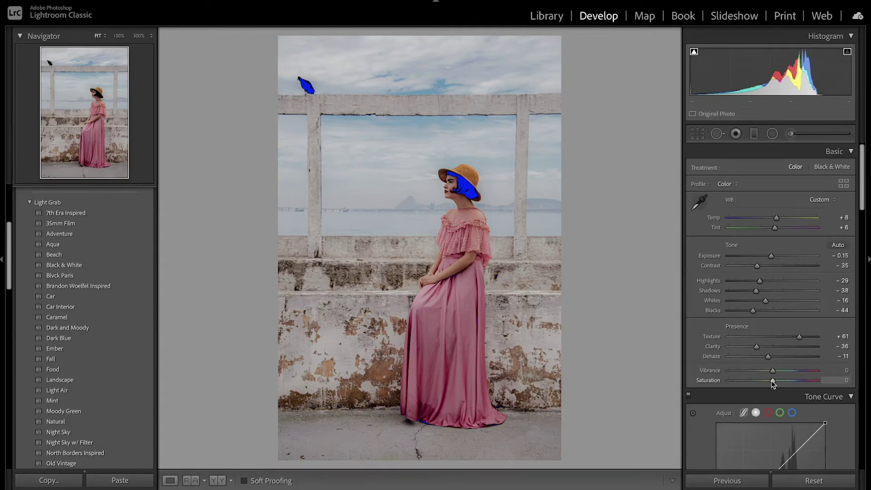
mouse_move(773, 384)
left_mouse_down()
mouse_move(753, 384)
mouse_move(760, 384)
left_mouse_up()
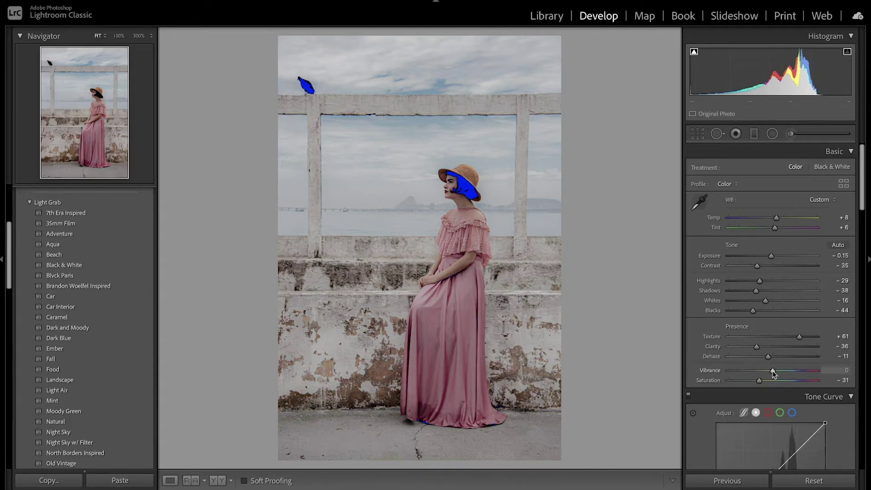
left_click_drag(773, 372, 778, 373)
key("backslash")
key("backslash")
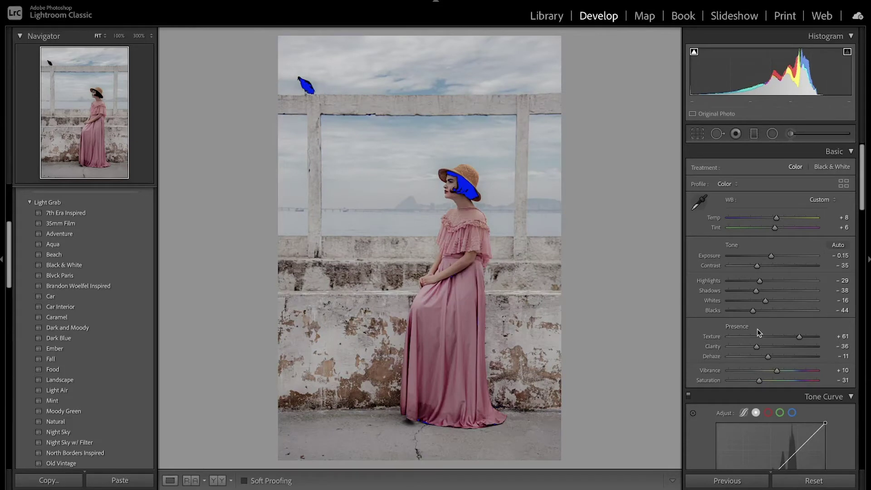
- Shape a faded point curve through 0/28, 26/31, 176/176 and 255/239, and compare the photo with the curve off and on
scroll(757, 333, "down", 6)
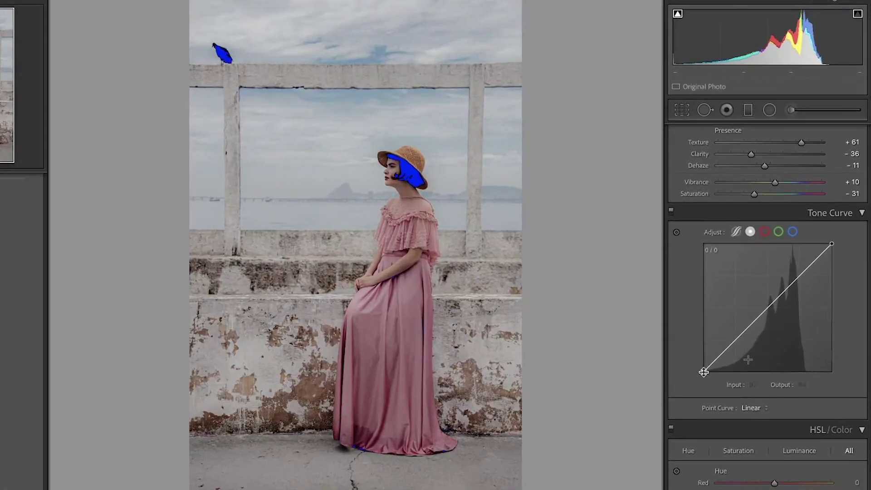
left_click_drag(704, 371, 702, 359)
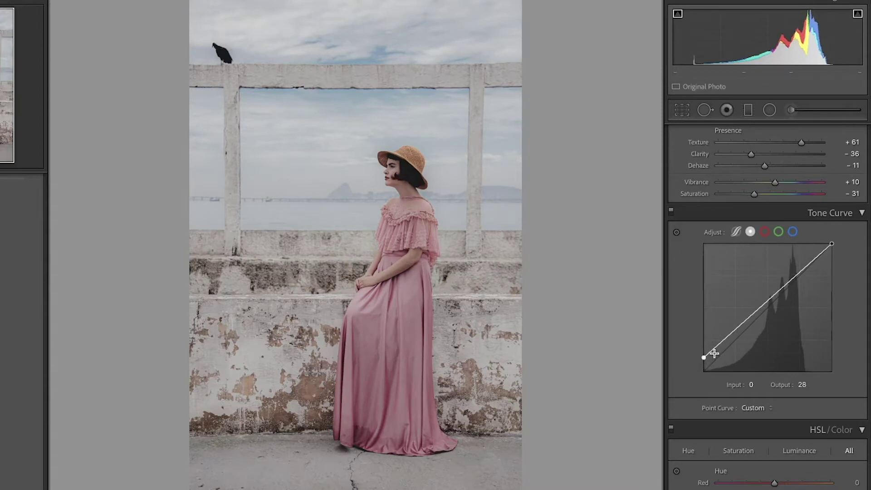
left_click_drag(715, 356, 714, 357)
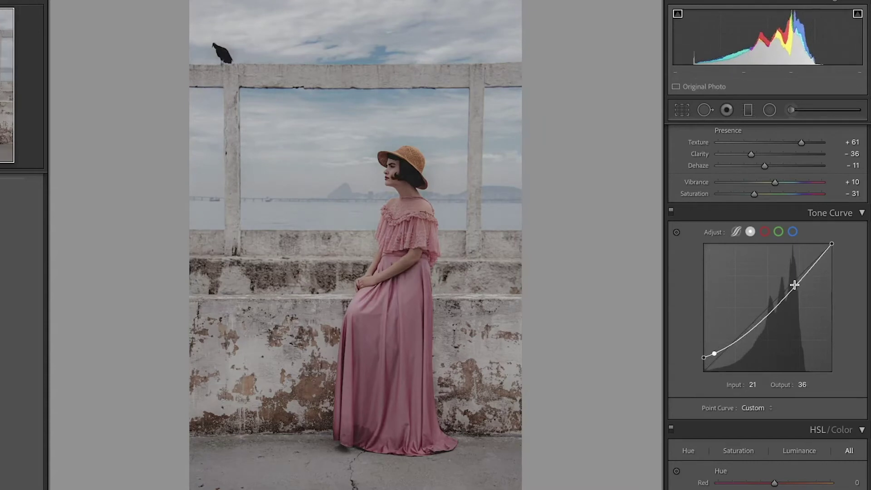
left_click_drag(794, 285, 793, 285)
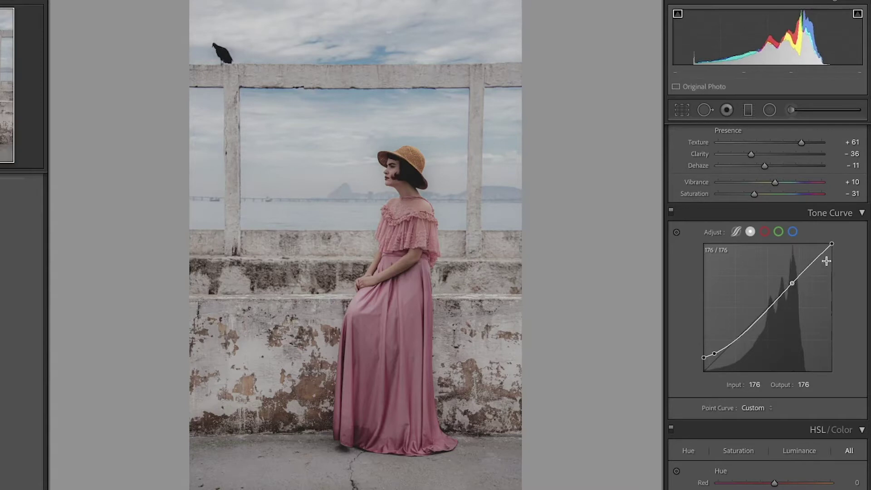
left_click_drag(833, 245, 838, 254)
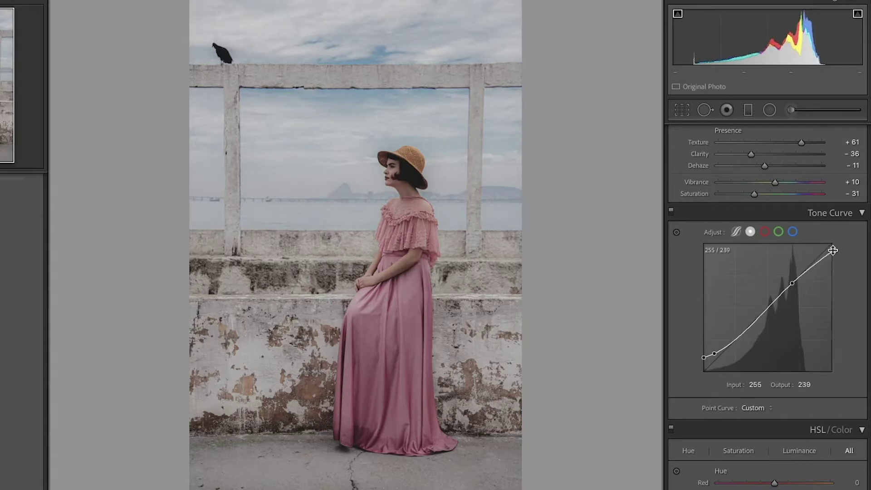
left_click_drag(715, 354, 717, 359)
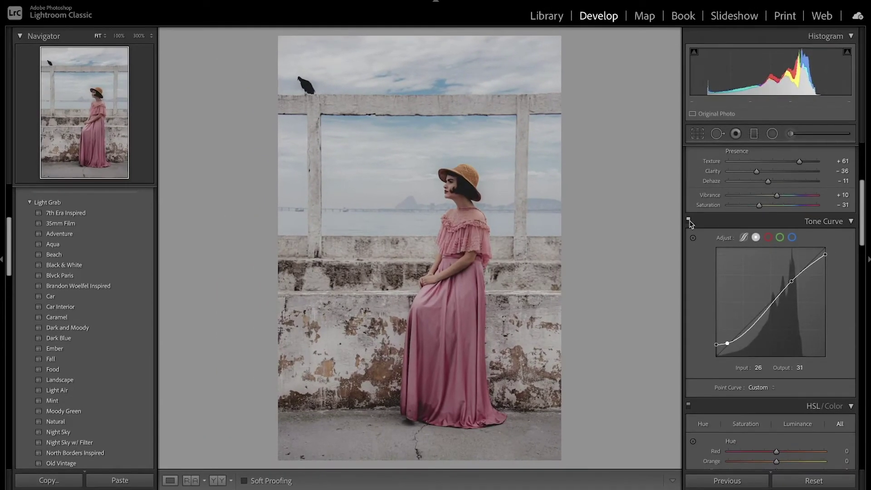
left_click(688, 220)
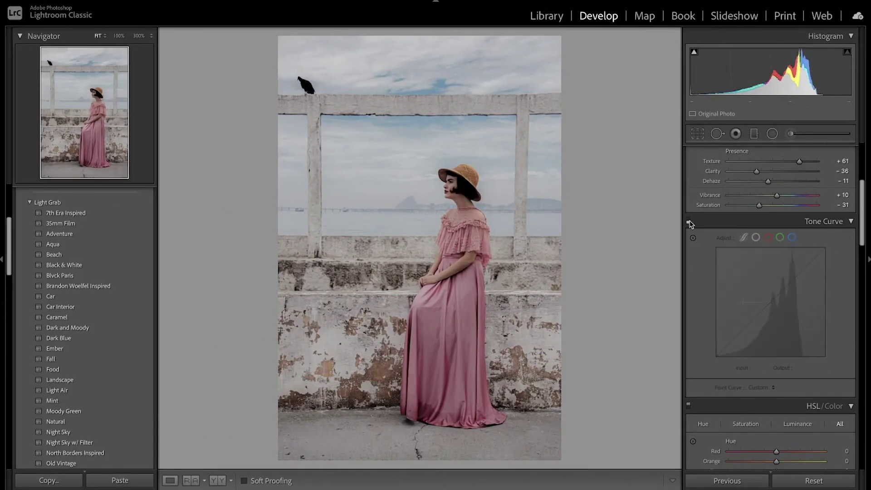
left_click(688, 220)
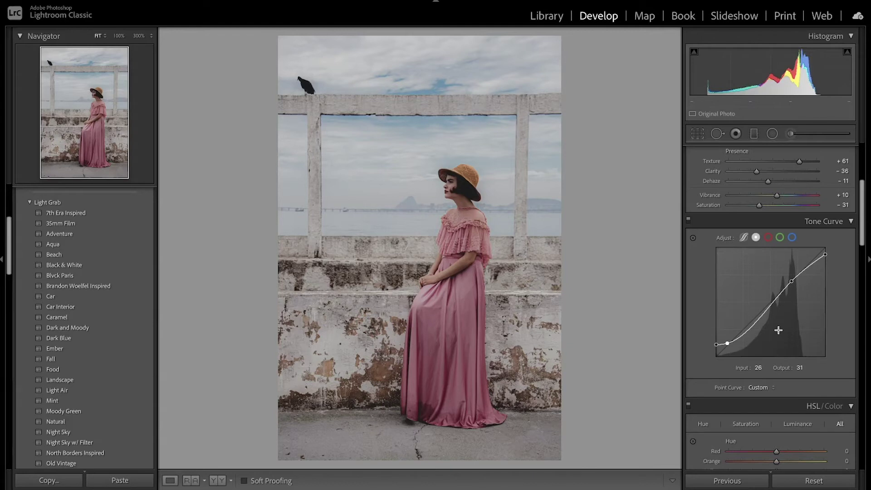
- In HSL, set Red to hue +21, saturation -21, luminance -21 and Orange to hue -39, saturation +33, luminance -33
scroll(779, 331, "down", 5)
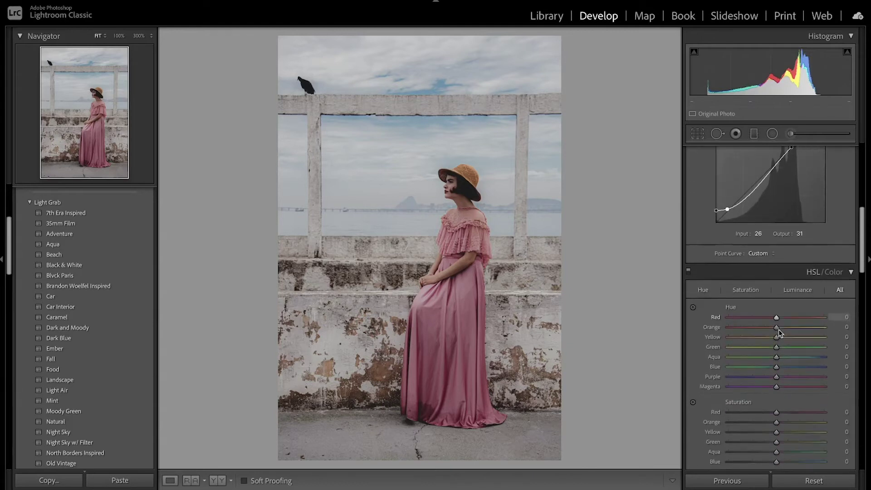
scroll(778, 334, "down", 3)
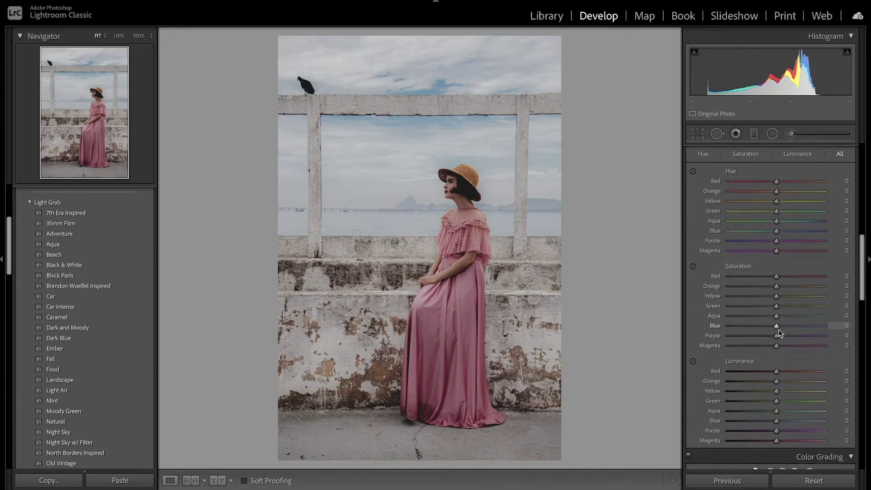
scroll(779, 332, "up", 1)
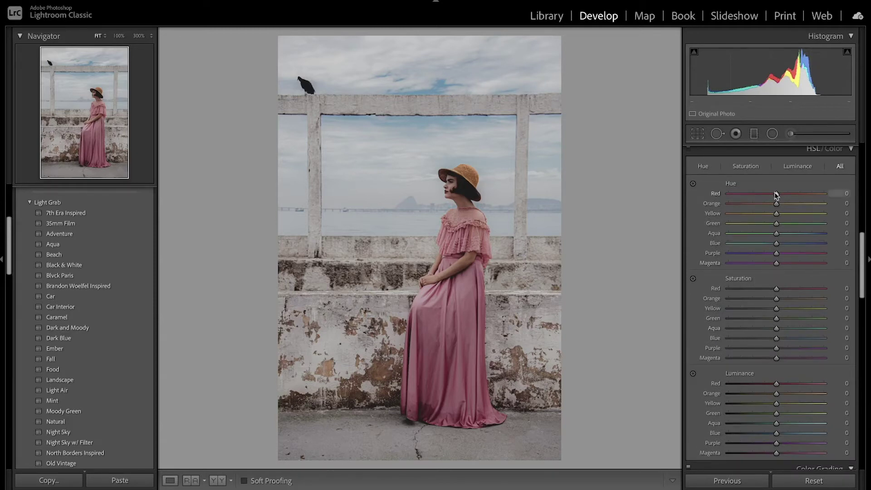
left_click_drag(776, 195, 760, 211)
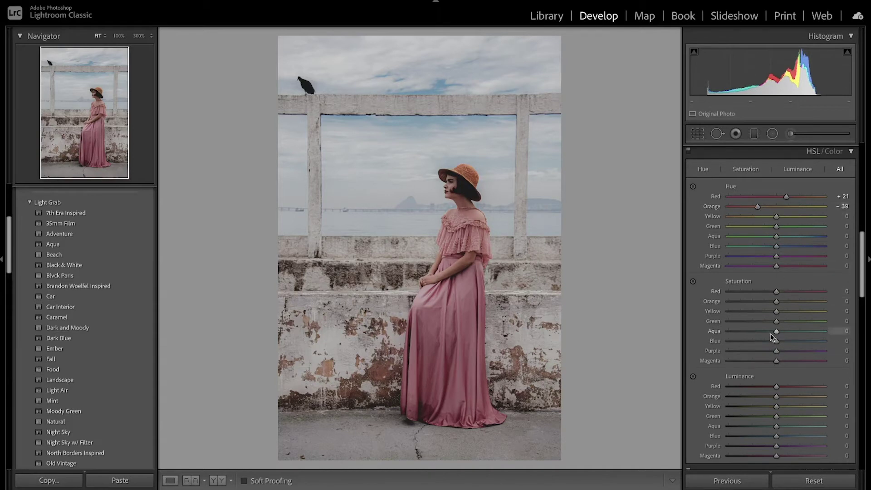
left_click_drag(777, 291, 792, 304)
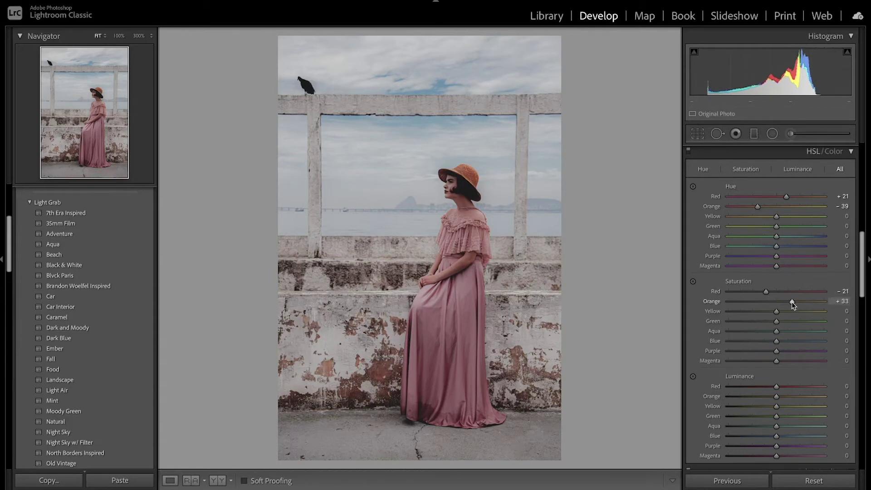
left_click_drag(777, 386, 762, 394)
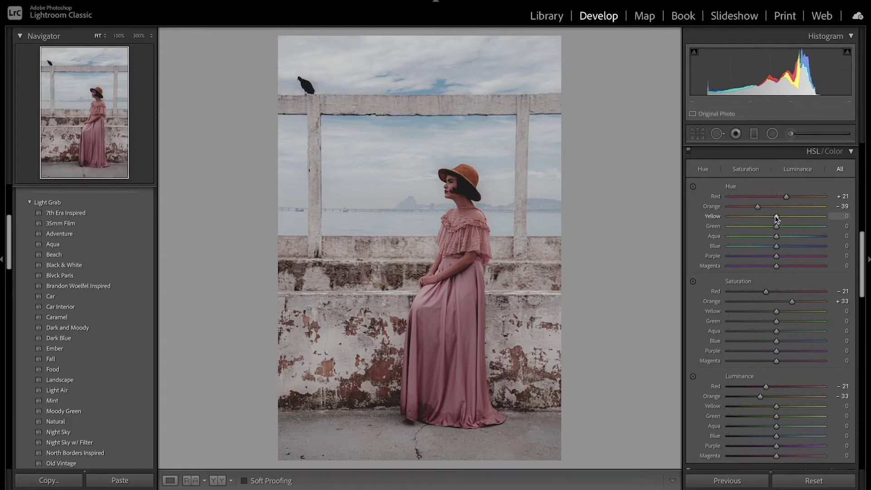
- In HSL, set Yellow to hue +6, saturation -31 and luminance +30
left_click_drag(777, 219, 780, 220)
left_click_drag(777, 313, 763, 313)
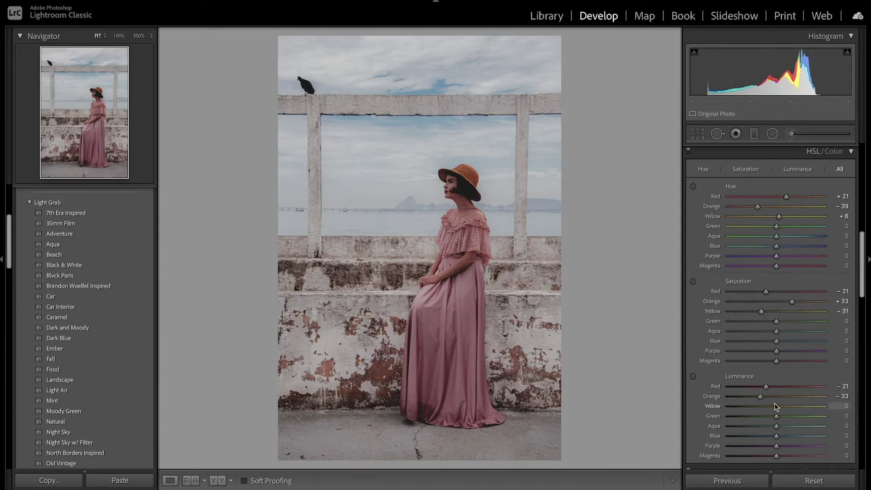
left_click_drag(777, 407, 792, 407)
- Set the HSL hue/saturation/luminance of Green to -24/-64/+26, Aqua to +40/-40/+16 and Blue to -27/-45/-40
left_click_drag(777, 226, 766, 250)
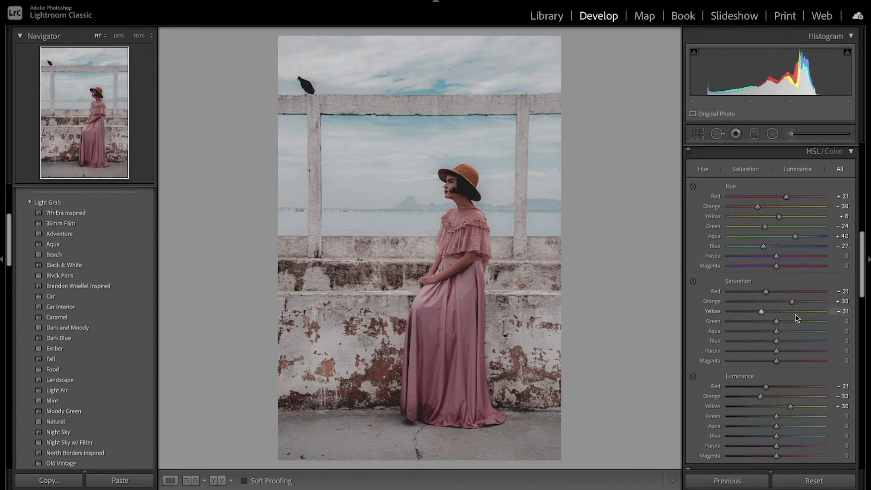
left_click_drag(776, 323, 755, 341)
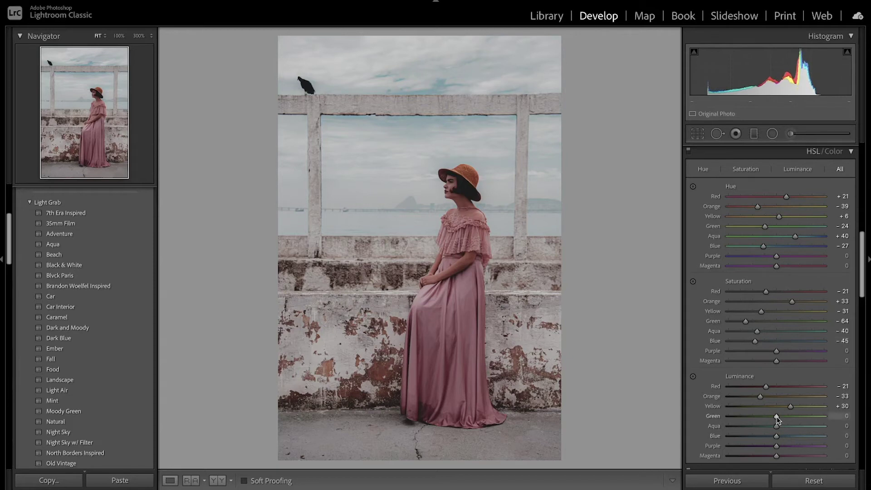
mouse_move(777, 418)
left_mouse_down()
mouse_move(788, 418)
mouse_move(788, 429)
left_mouse_up()
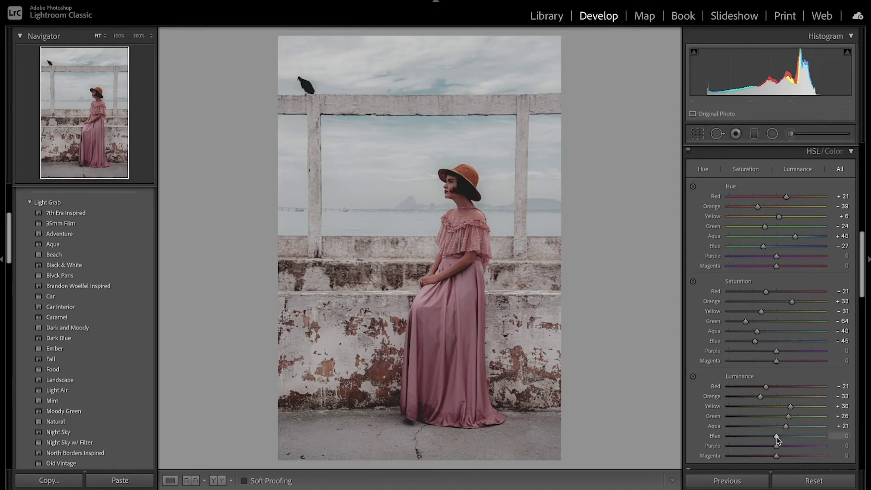
mouse_move(777, 440)
left_mouse_down()
mouse_move(759, 444)
mouse_move(784, 427)
left_mouse_up()
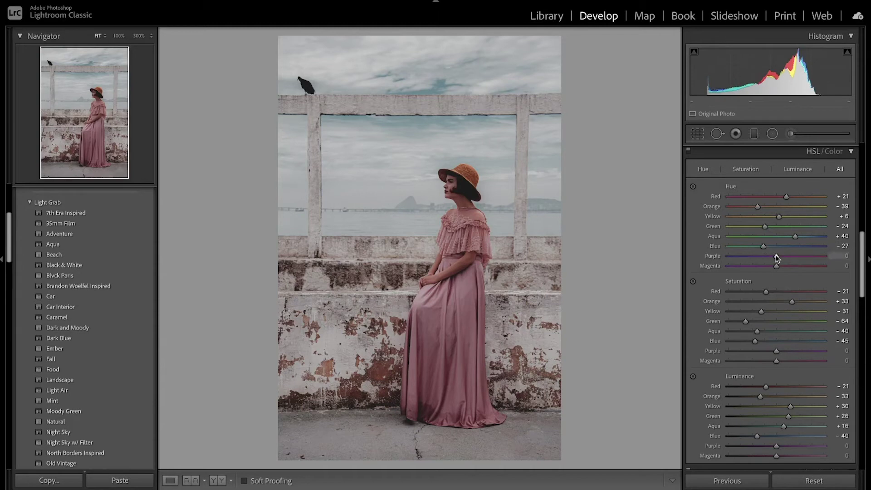
- Set HSL Purple to hue -47, saturation +19, luminance +11 and Magenta to saturation +26, luminance +27, and compare with HSL off and on
left_click_drag(776, 256, 754, 257)
left_click_drag(779, 354, 788, 364)
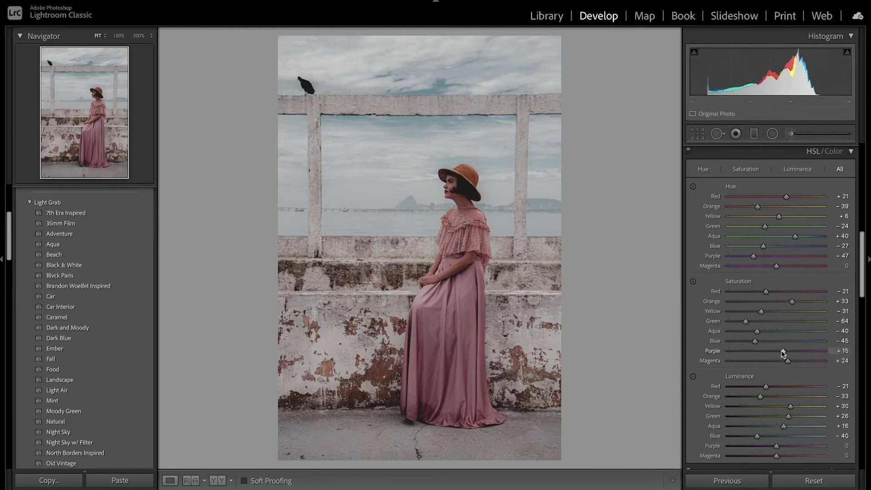
mouse_move(783, 353)
left_mouse_down()
mouse_move(790, 362)
mouse_move(785, 352)
left_mouse_up()
double_click(787, 360)
left_click_drag(777, 446, 790, 456)
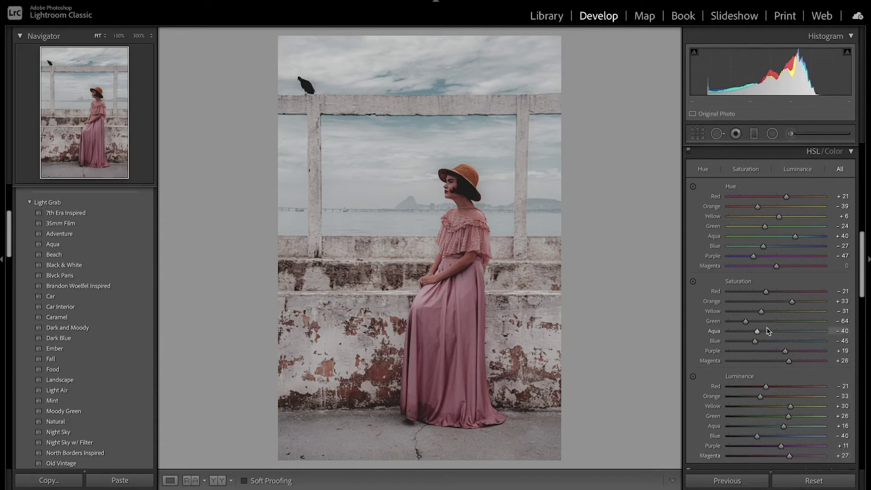
left_click(689, 151)
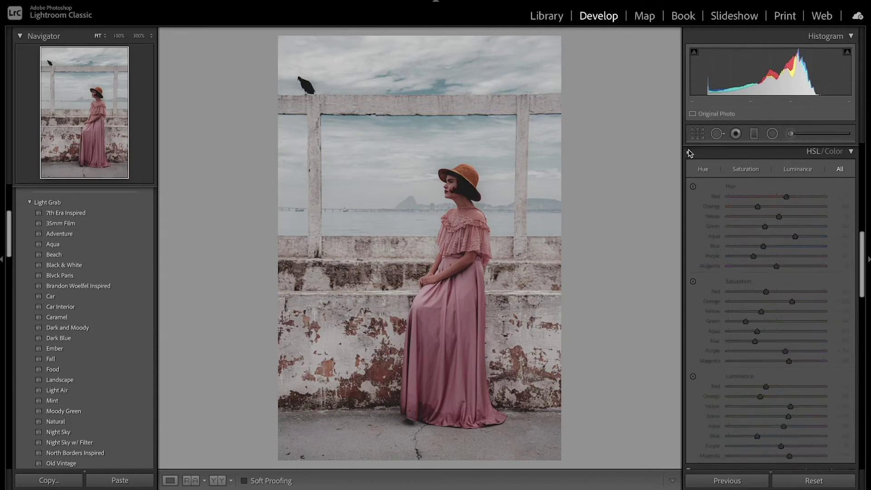
left_click(689, 151)
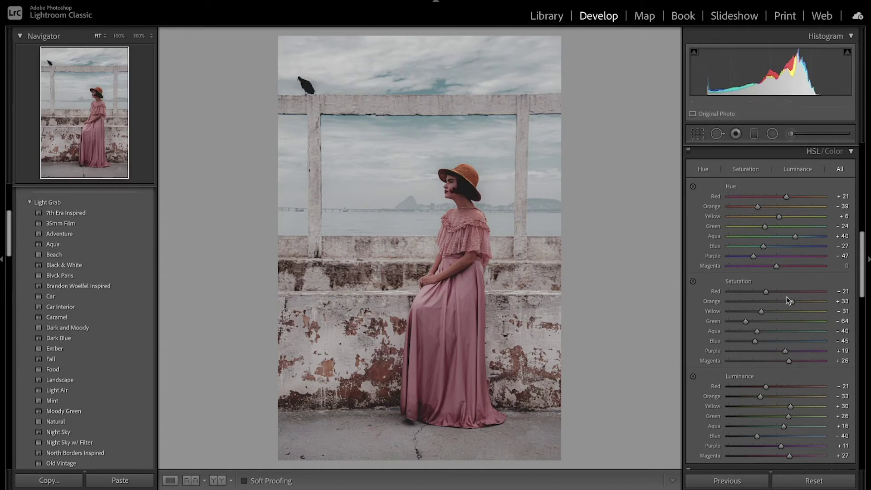
- In Color Grading, tint the shadows green with hue 116 and saturation 5
scroll(787, 297, "down", 8)
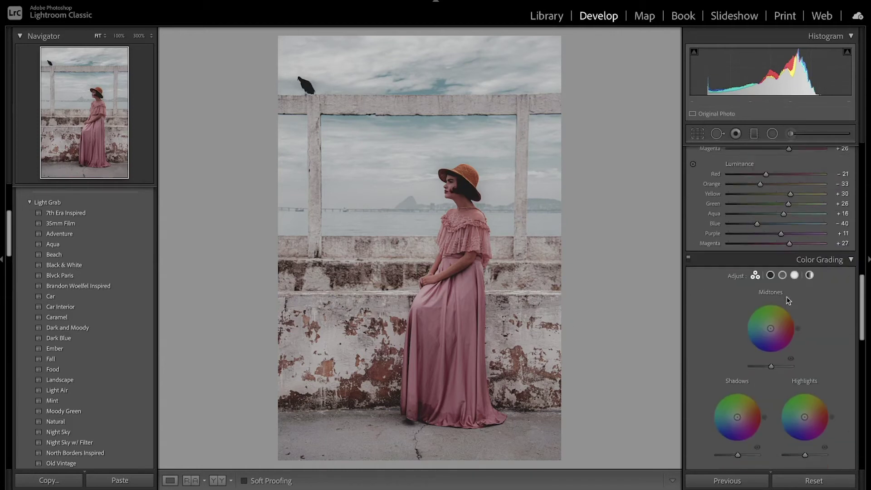
scroll(786, 296, "down", 1)
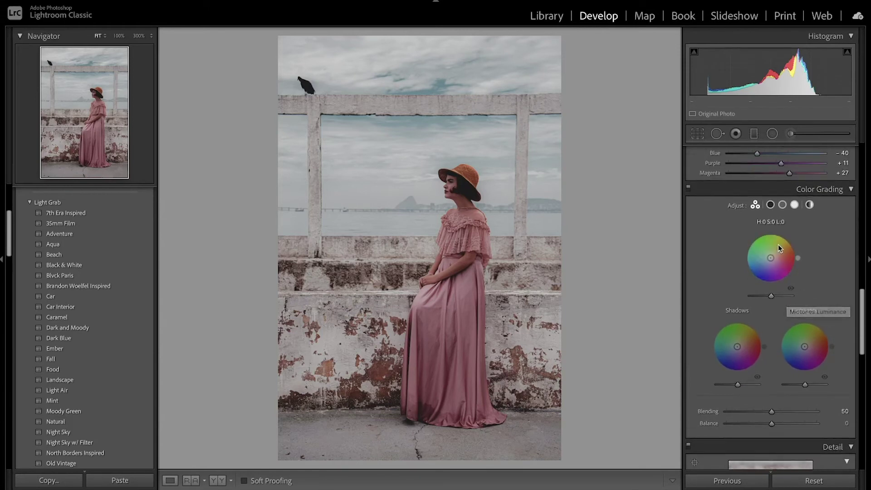
left_click(772, 205)
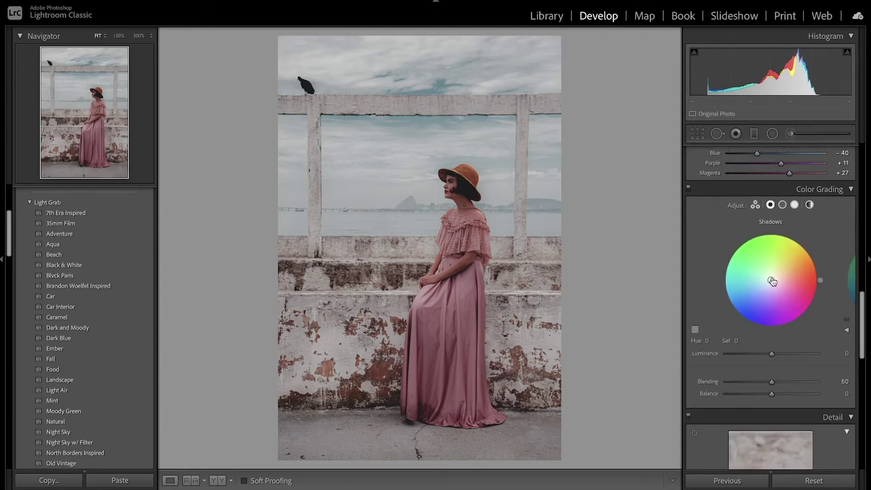
left_click_drag(773, 281, 770, 278)
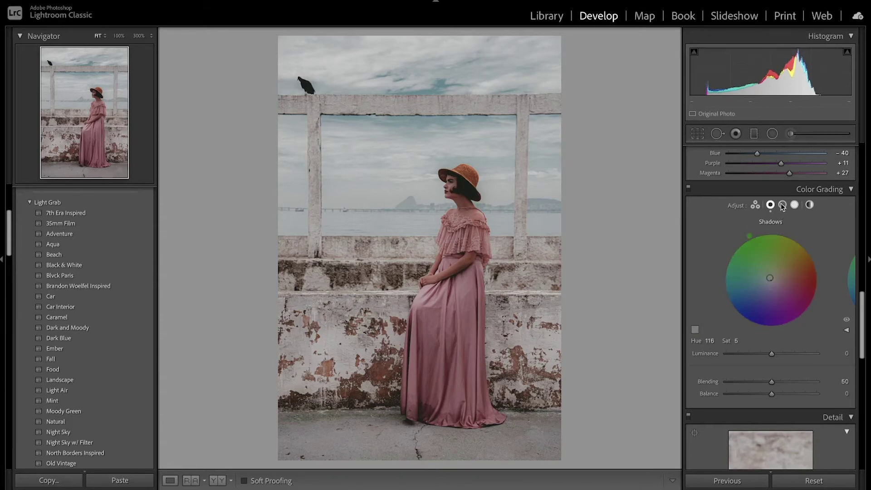
- Grade the midtones to hue 266, saturation 7 and the highlights to hue 30, saturation 7, and compare with Color Grading off and on
left_click(782, 205)
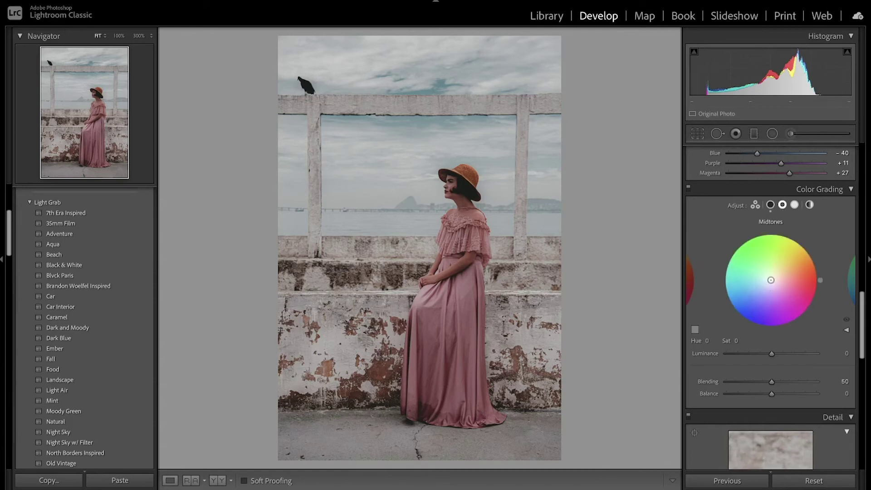
left_click_drag(771, 280, 771, 284)
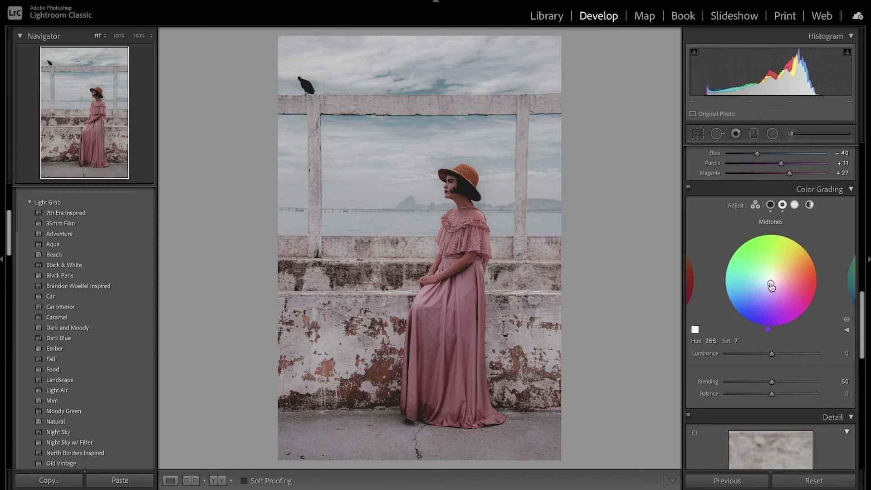
left_click(795, 204)
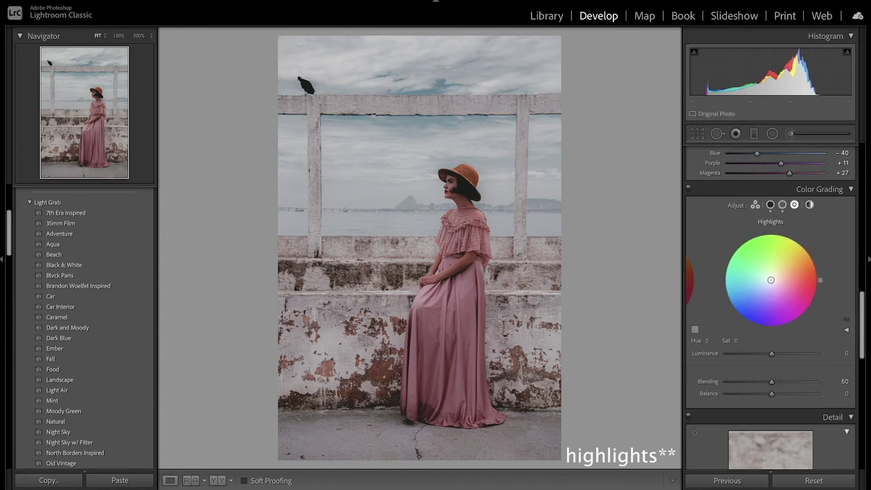
left_click_drag(771, 280, 775, 278)
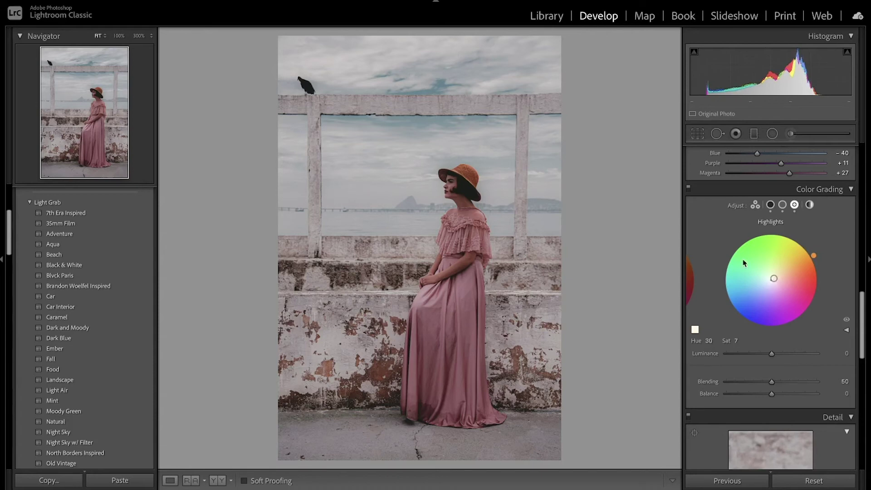
left_click(689, 189)
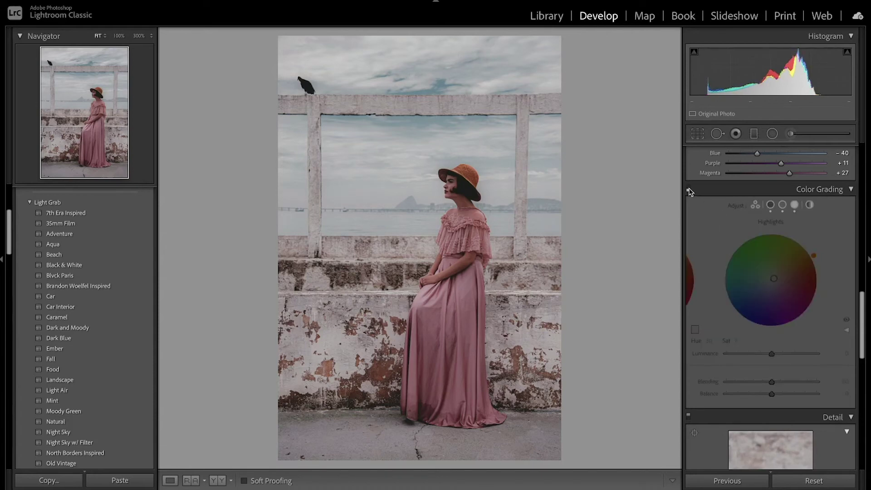
left_click(689, 189)
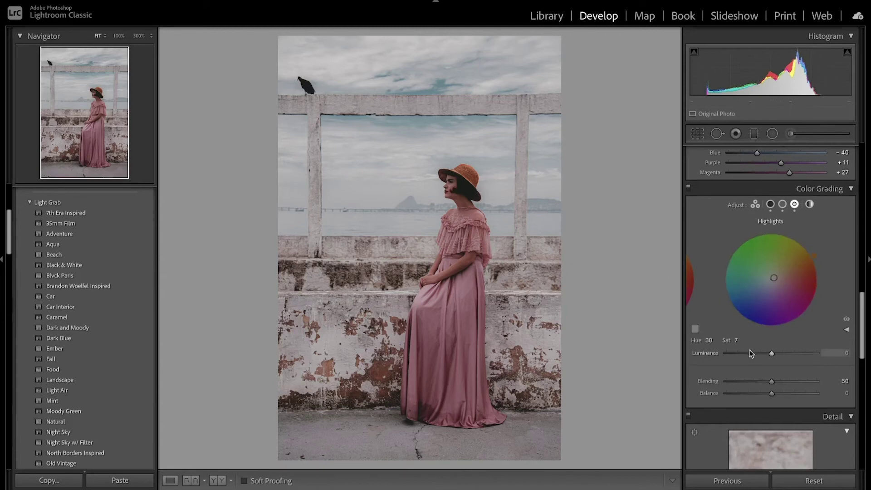
- In Detail, set the sharpening amount to 15 and the luminance noise reduction to 10
scroll(749, 350, "down", 4)
scroll(749, 350, "down", 3)
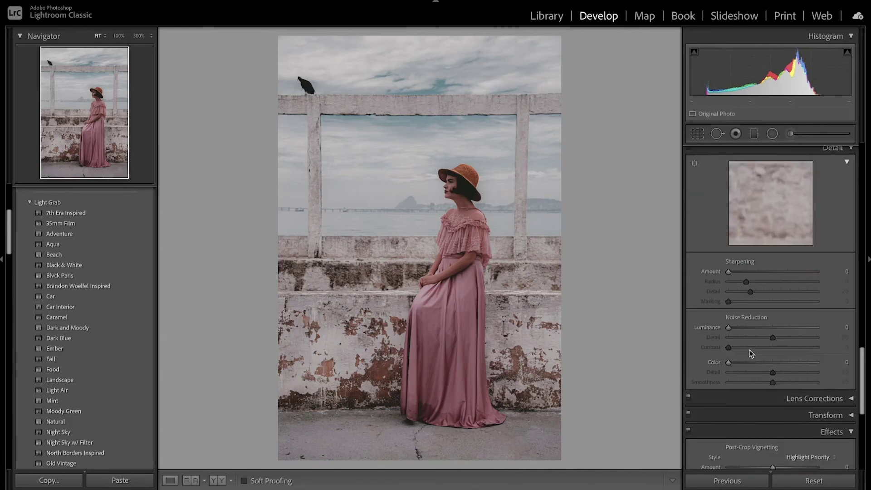
scroll(751, 354, "up", 1)
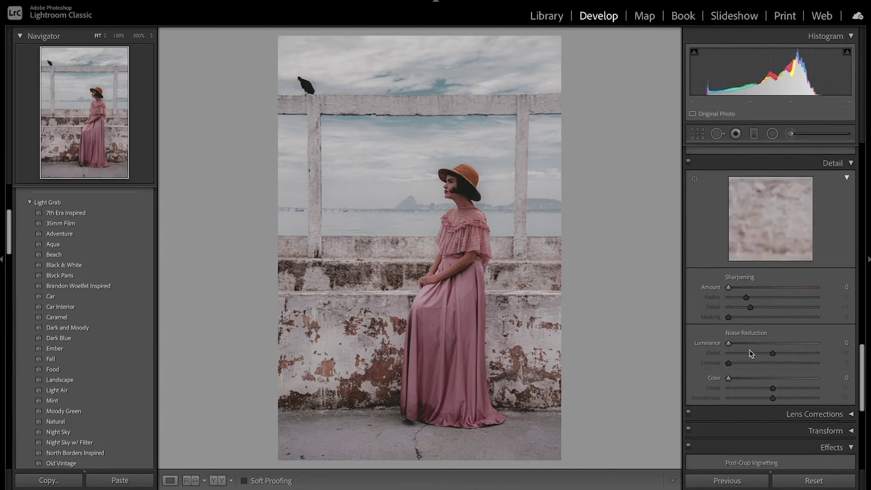
left_click(738, 288)
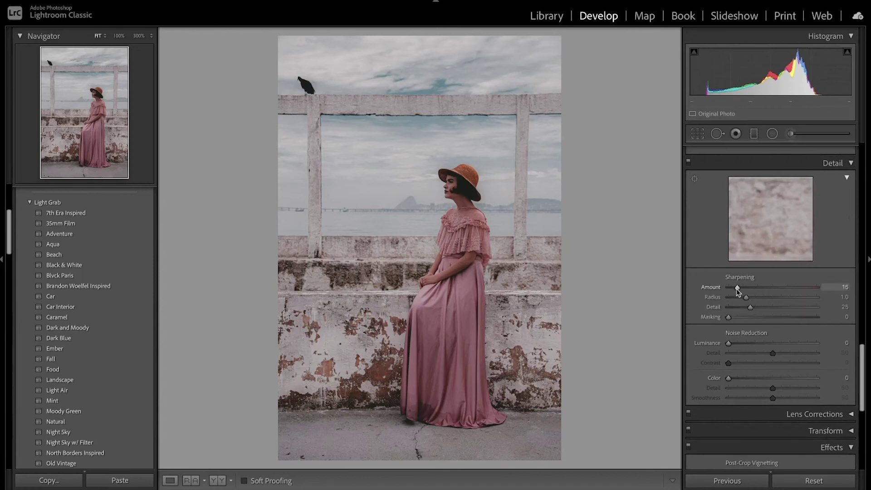
left_click(738, 343)
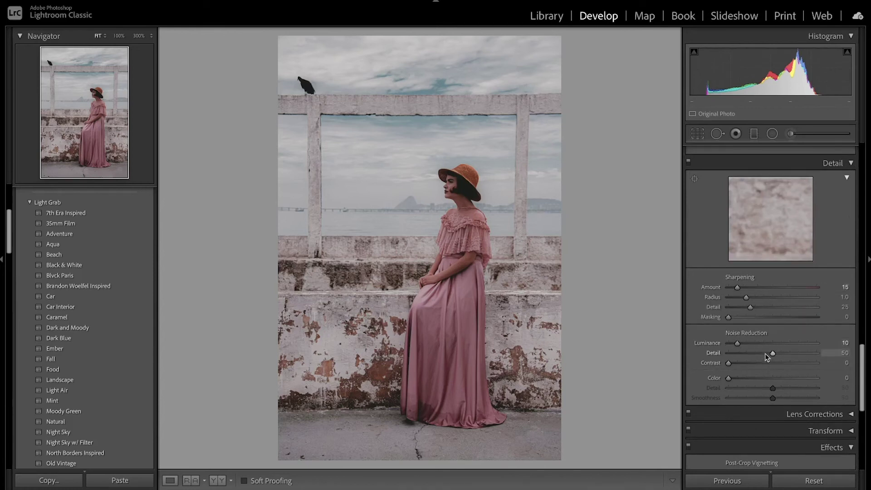
- Set the post-crop vignette amount to -35 and the grain to amount 59, size 33, and compare with Effects off and on
scroll(766, 357, "down", 3)
scroll(767, 357, "down", 8)
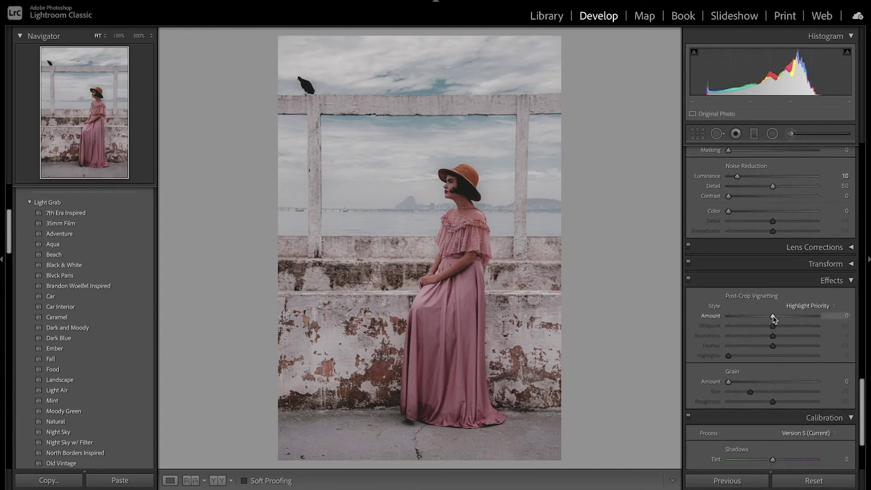
left_click_drag(757, 330, 738, 332)
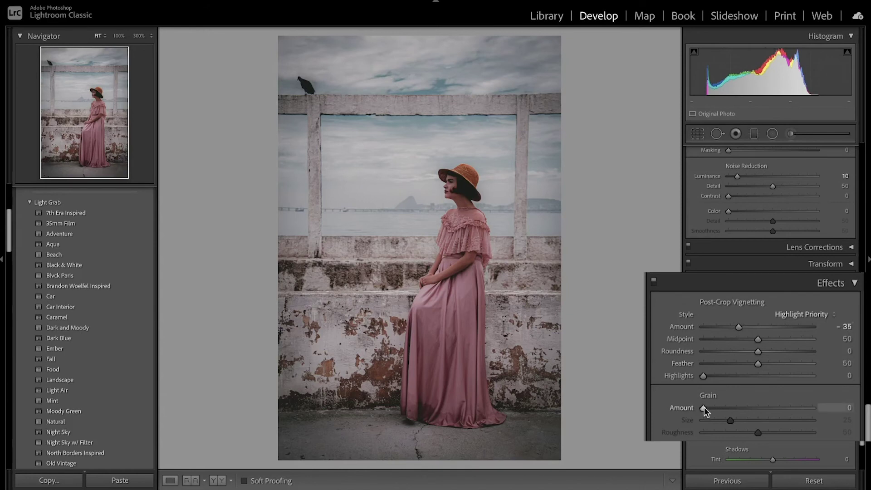
left_click_drag(703, 410, 757, 404)
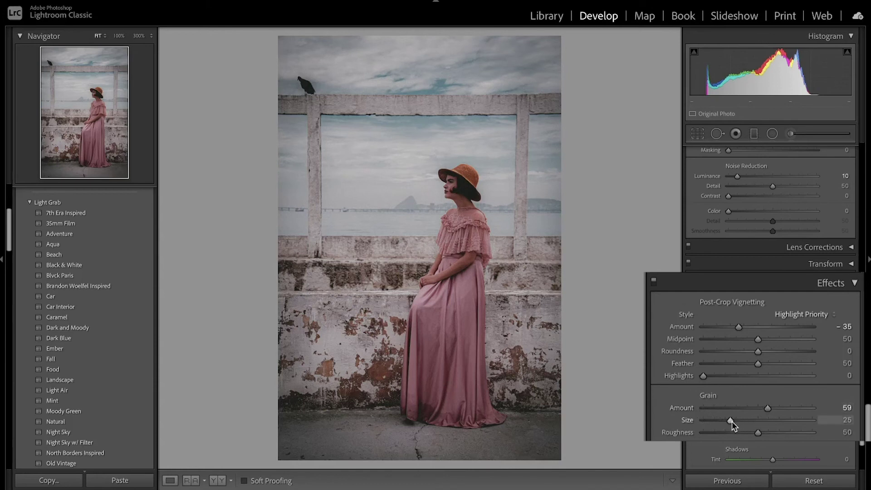
left_click_drag(732, 421, 740, 421)
left_click(688, 281)
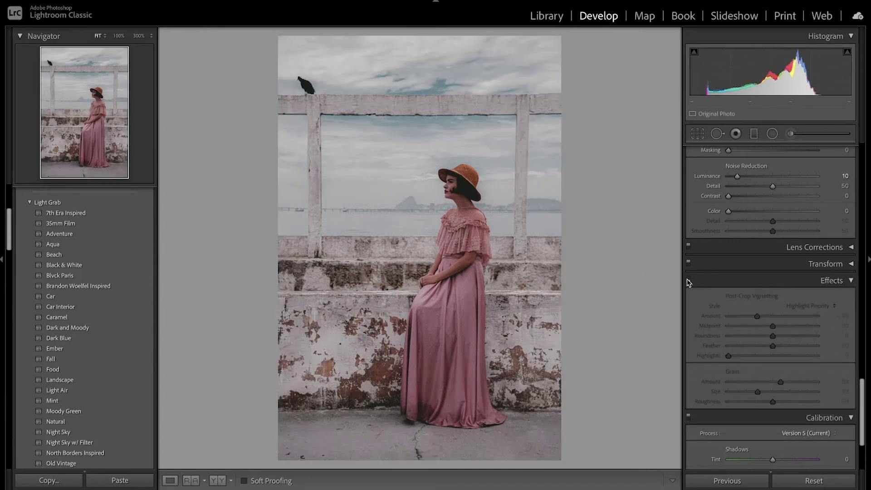
left_click(688, 281)
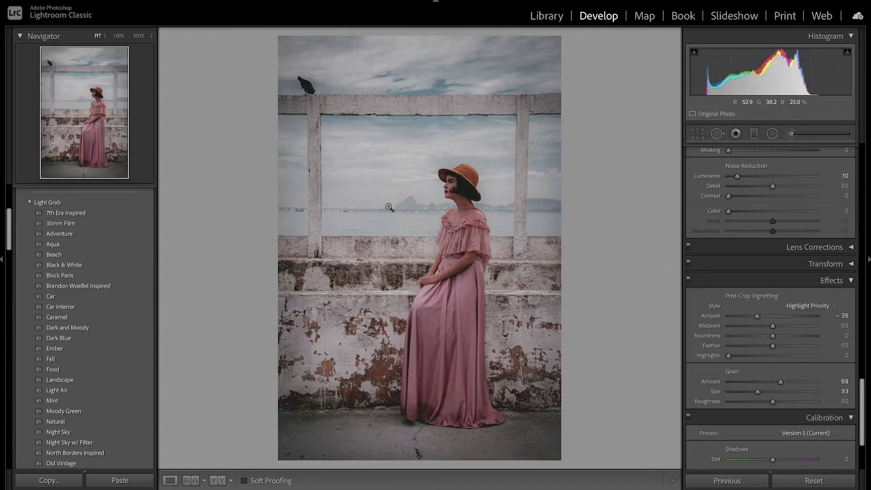
- In Calibration, set the shadows tint to -12, Red Primary to hue +25, saturation +9 and Green Primary to hue +27, saturation -42
scroll(769, 354, "down", 2)
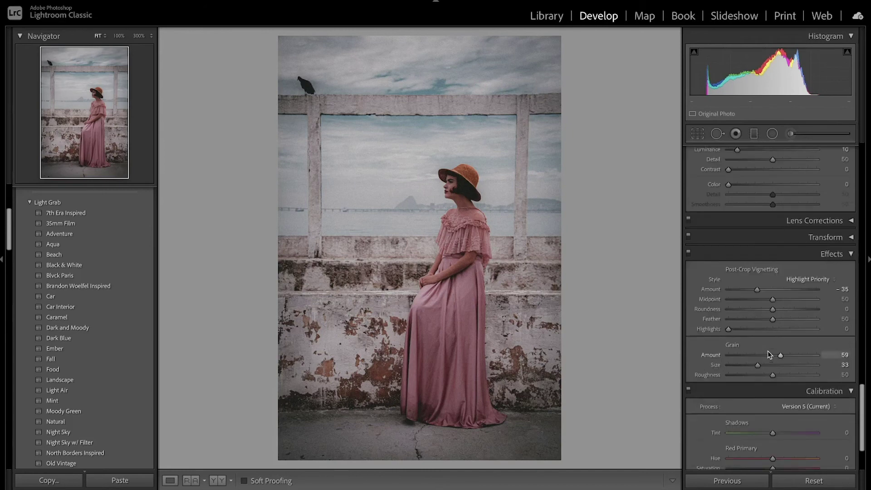
scroll(768, 351, "down", 6)
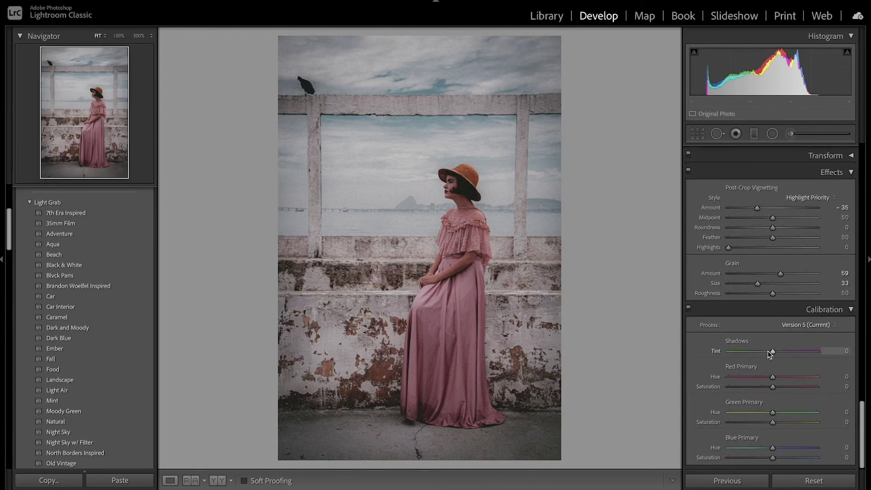
left_click(769, 352)
left_click_drag(769, 354, 767, 354)
left_click(774, 377)
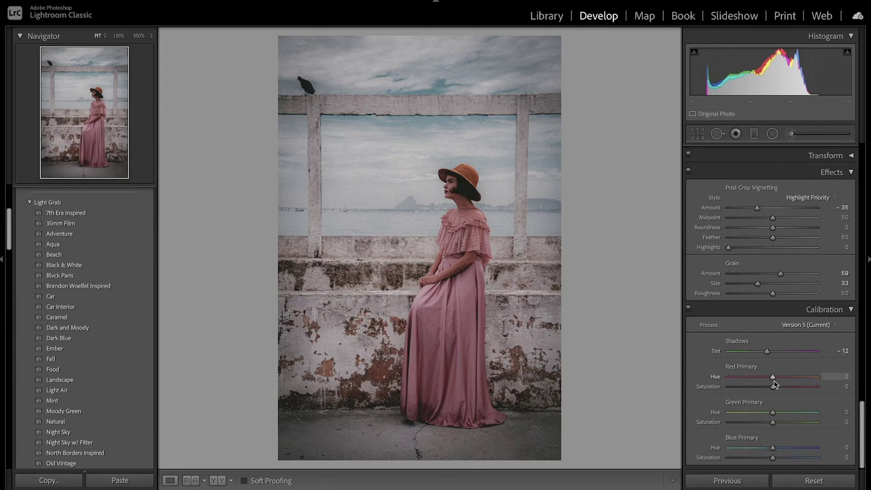
left_click_drag(774, 377, 754, 424)
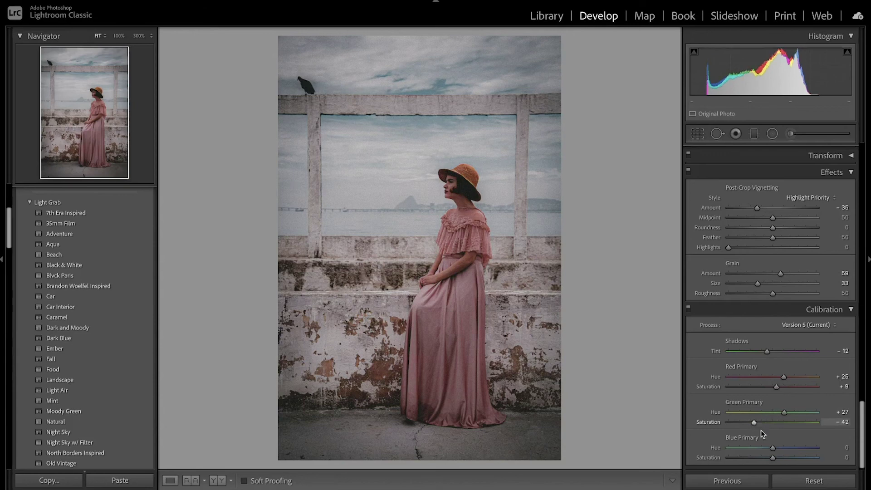
- Set the Blue Primary to hue -16 and saturation +11, and compare the photo with Calibration off and on
left_click_drag(774, 449, 766, 449)
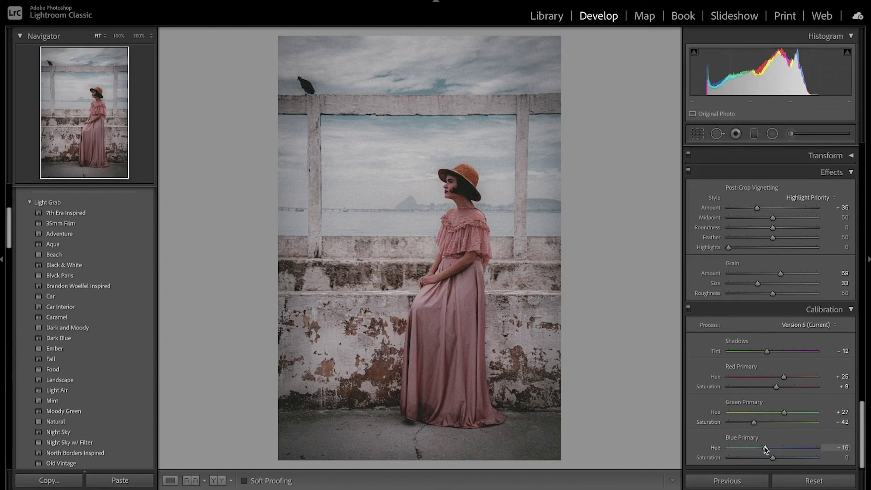
left_click_drag(773, 458, 779, 460)
left_click(689, 308)
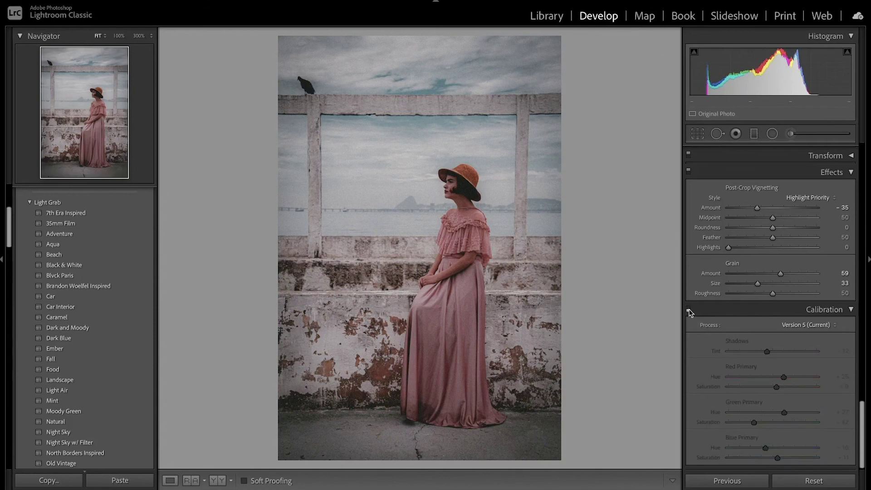
left_click(689, 309)
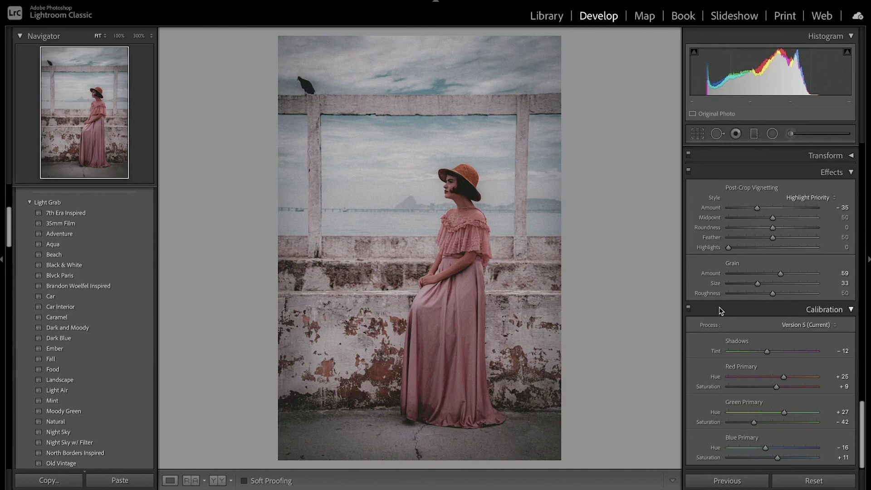
- Brighten the photo by setting Exposure to +0.20, and compare the finished edit with the original
scroll(720, 311, "up", 15)
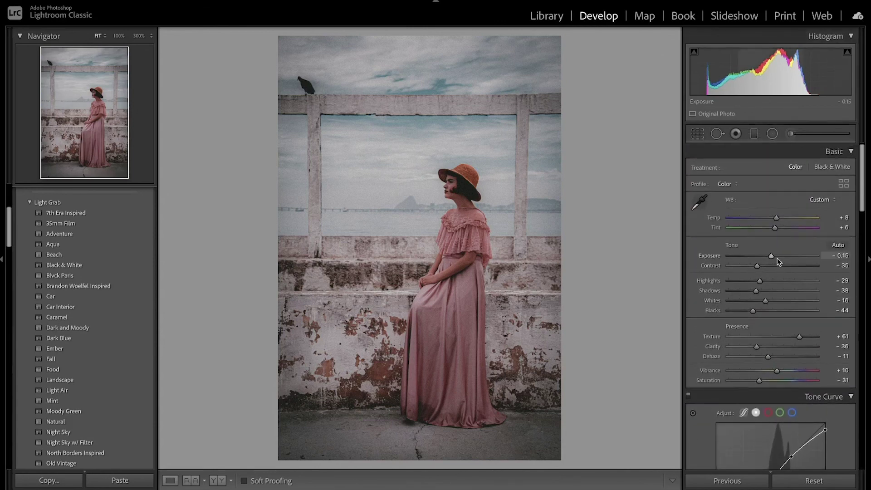
left_click_drag(773, 257, 778, 258)
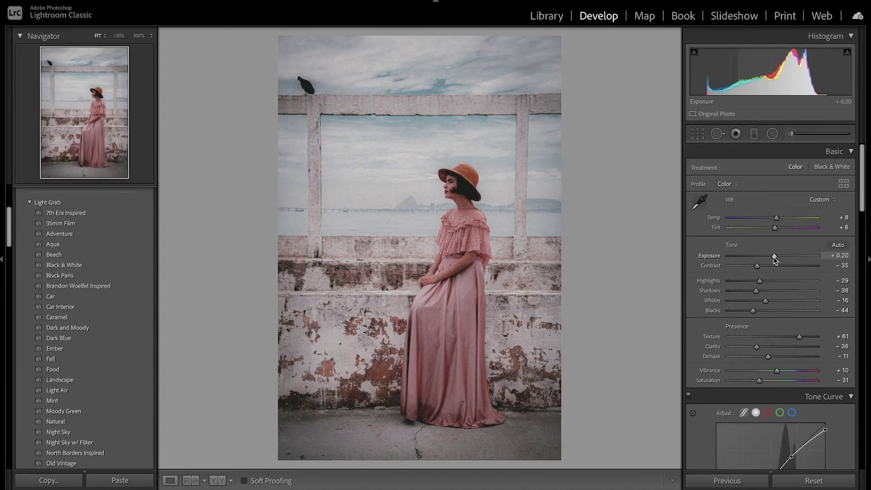
key("backslash")
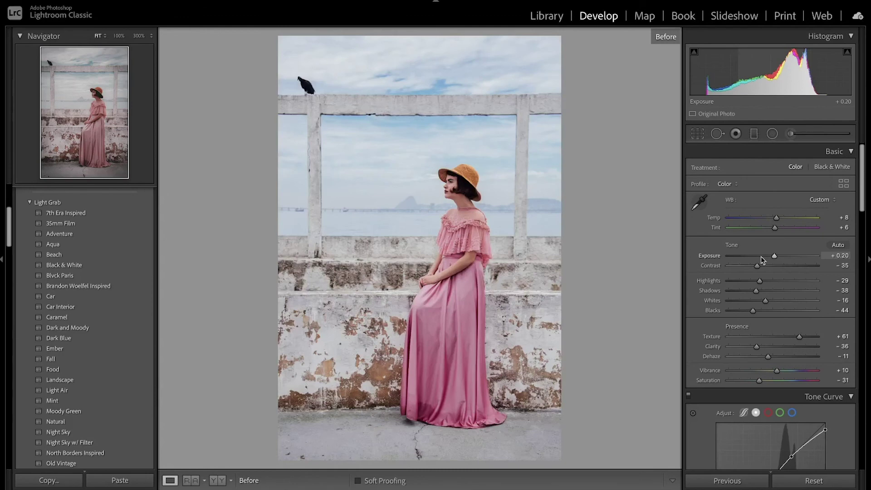
key("backslash")
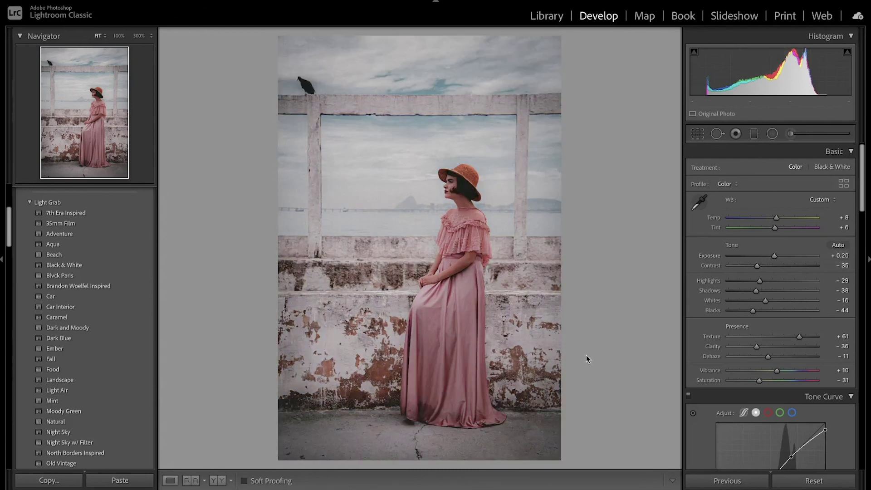